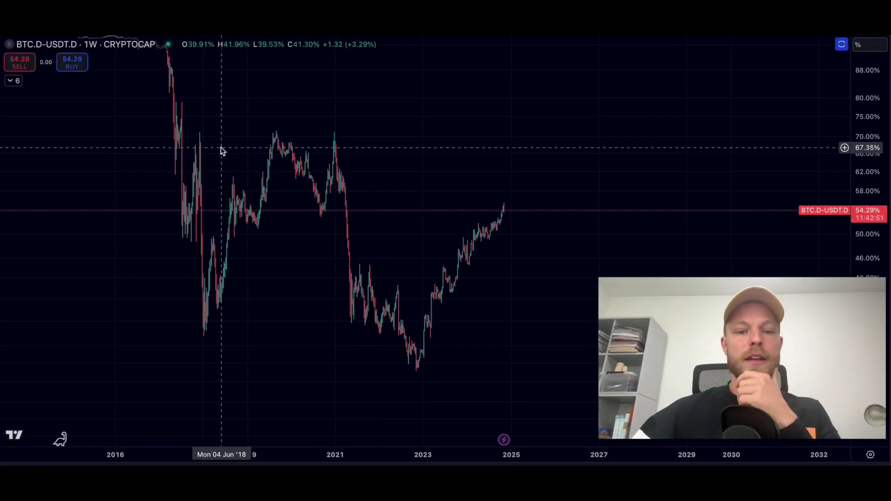
Load the combined USDT.D+USDC.D stablecoin dominance symbol on the chart.
click(47, 45)
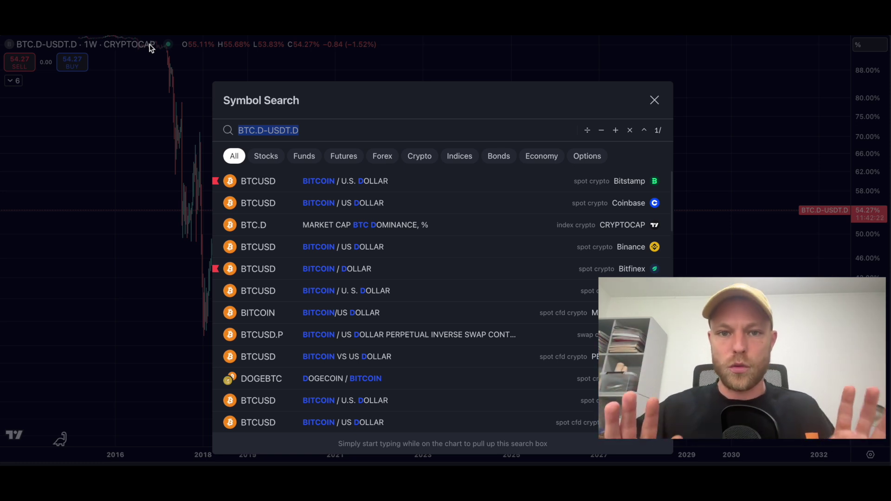
text(USD)
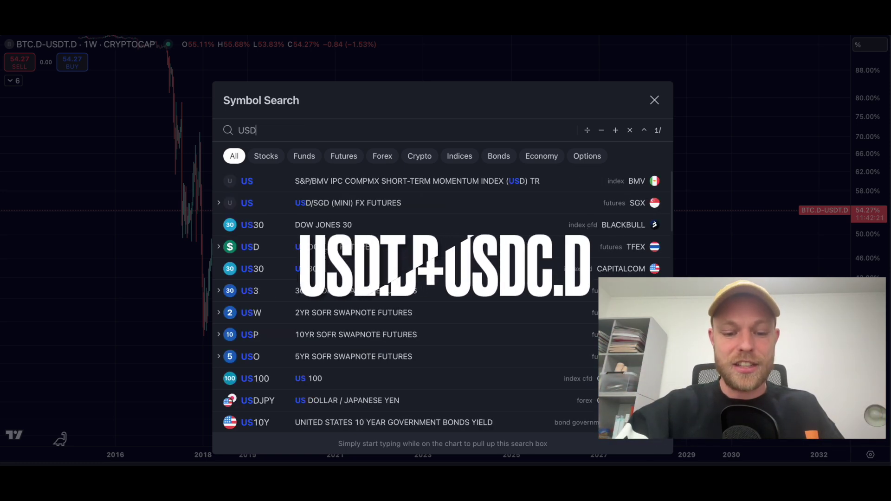
text(T.D)
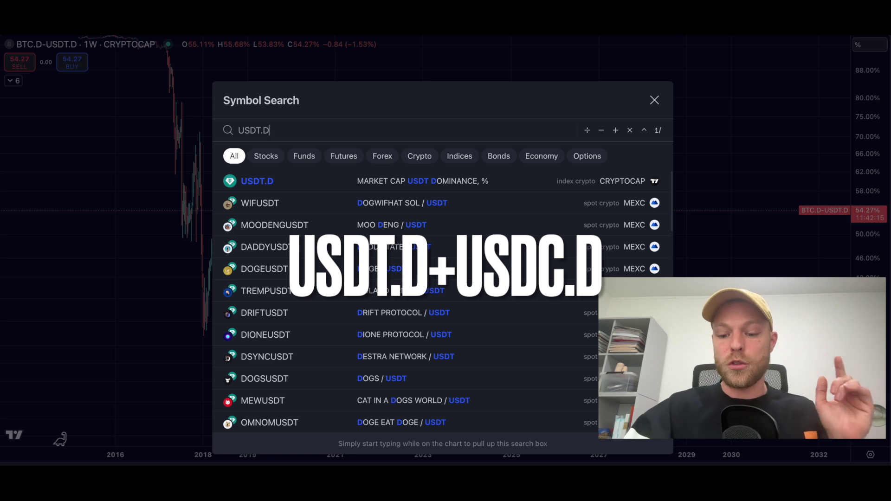
text(+)
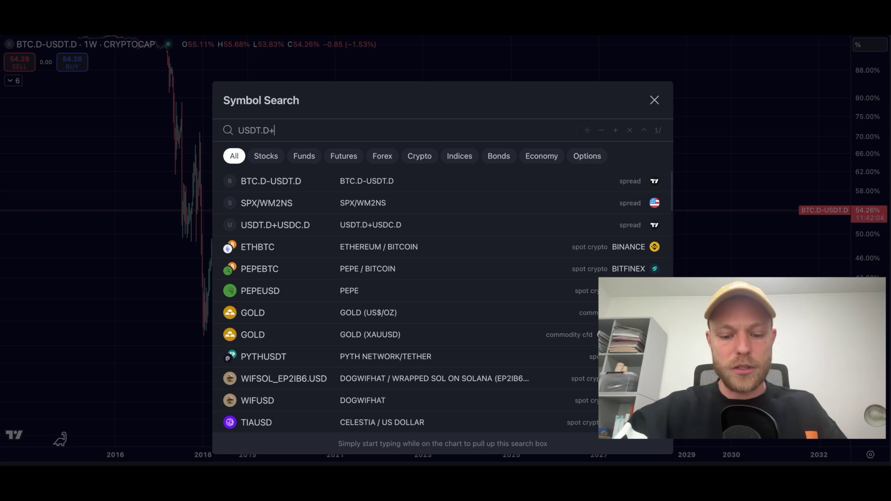
text(USDC.D)
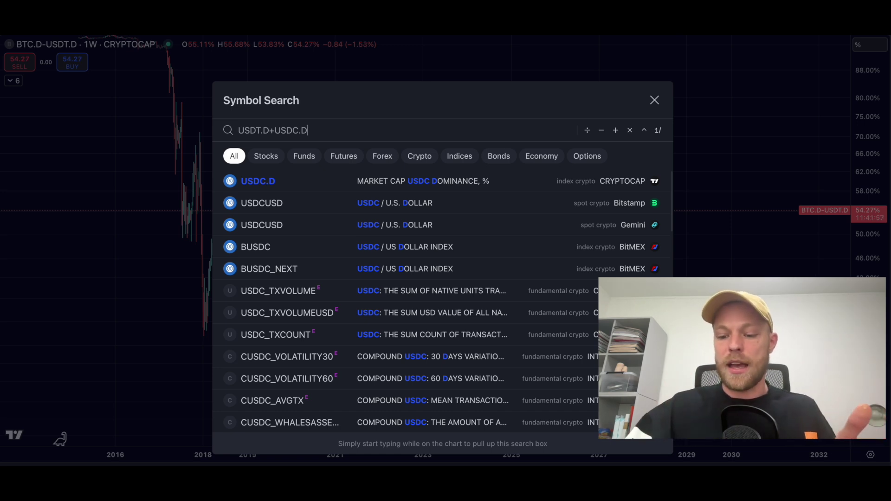
key(Return)
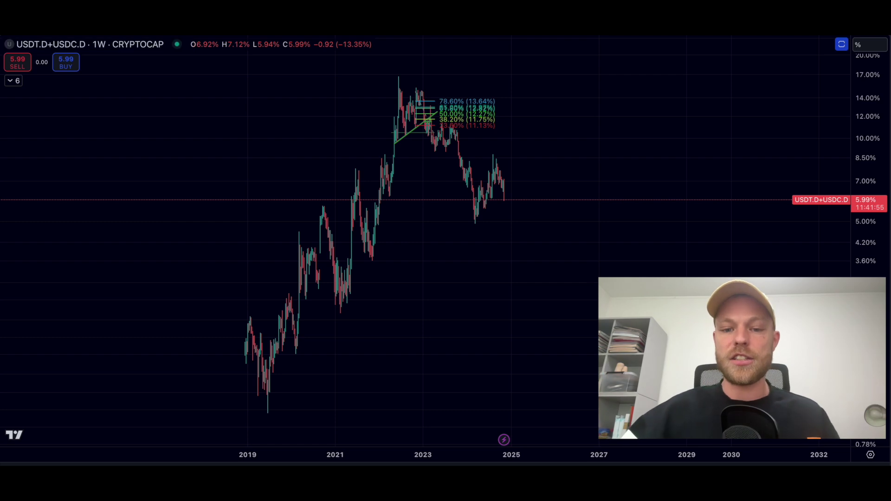
Remove the old Fibonacci and other existing drawings from the chart.
right_click(531, 137)
click(572, 370)
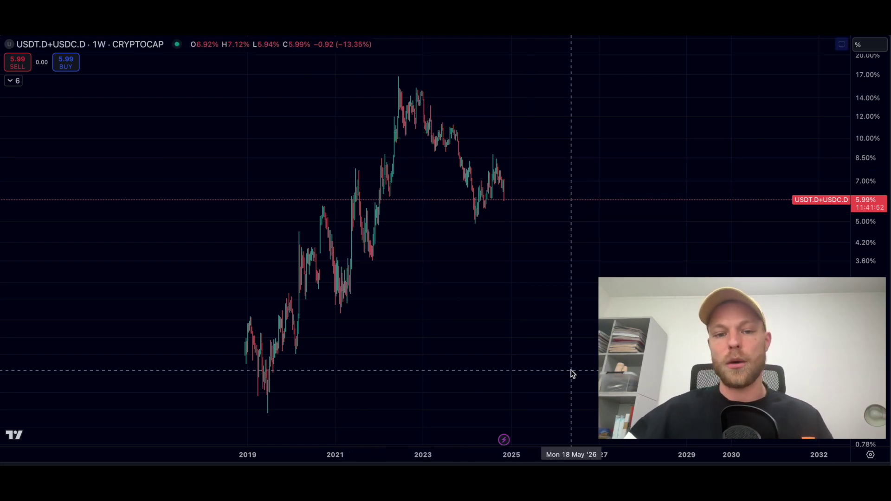
scroll(439, 149, up, 1)
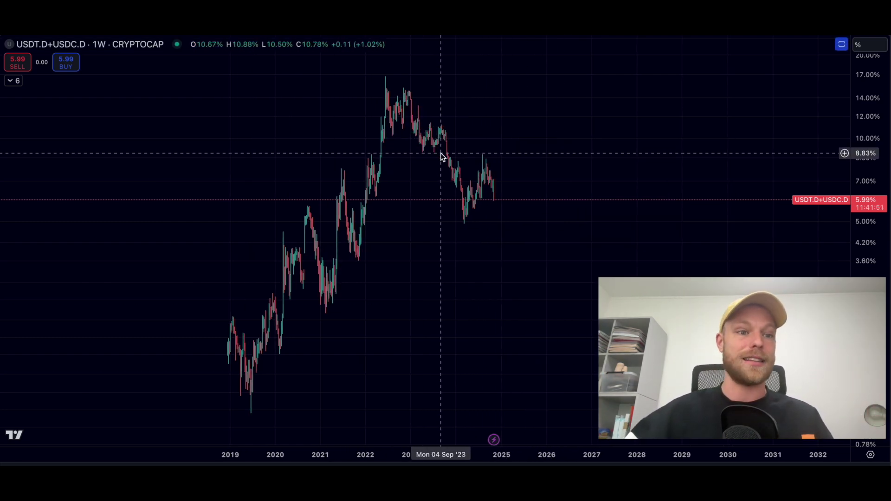
scroll(312, 154, up, 1)
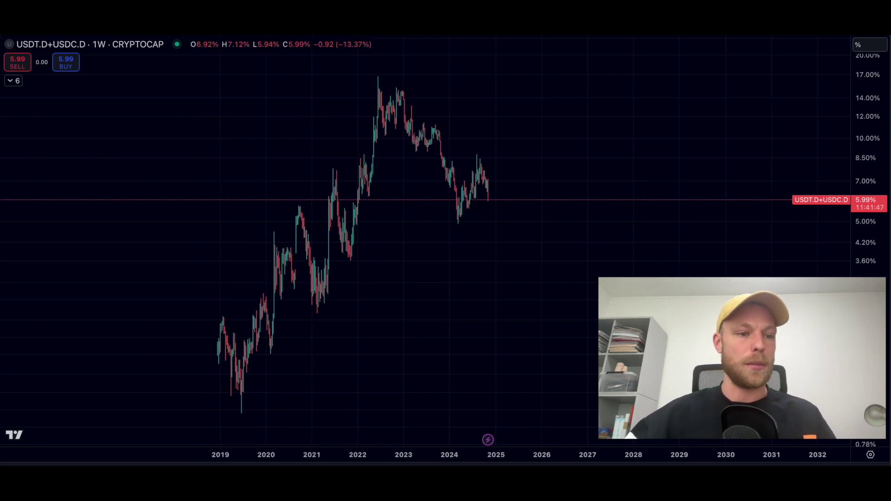
Draw a falling trendline from the 2022 peak past the latest highs.
key(alt+t)
click(377, 75)
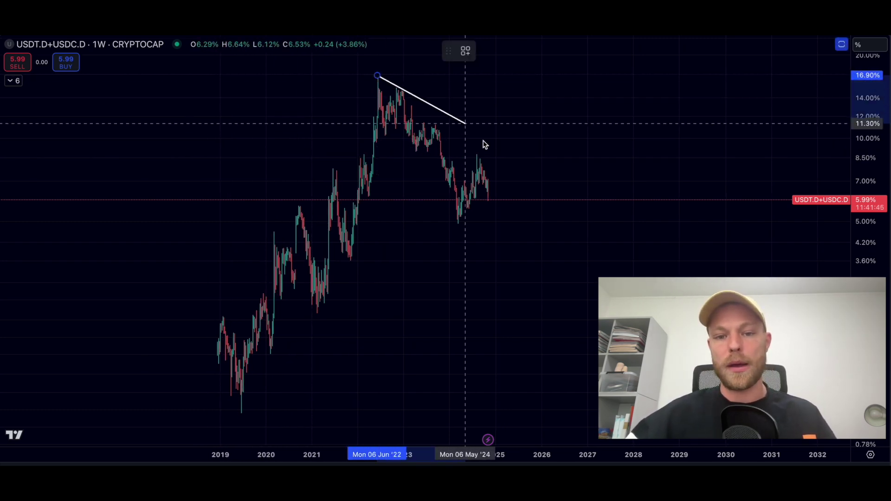
click(527, 200)
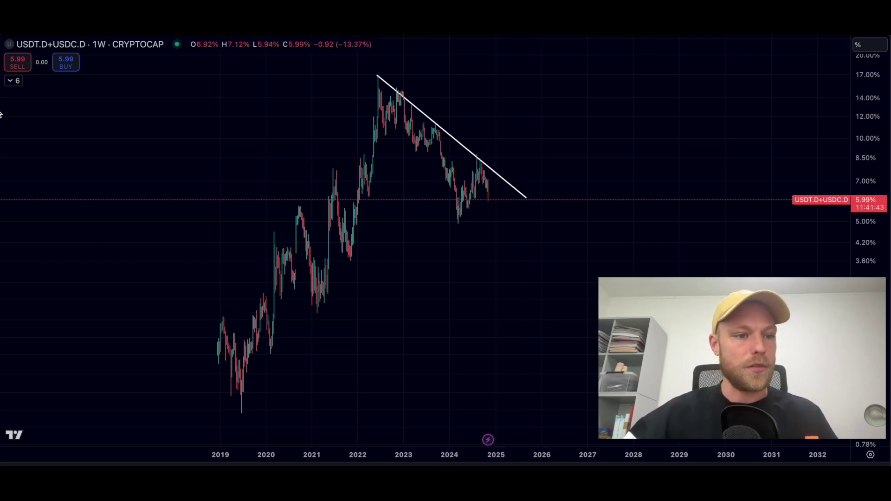
Draw a rising channel of two parallel lines from the 2019 low toward 2022.
key(alt+t)
click(226, 400)
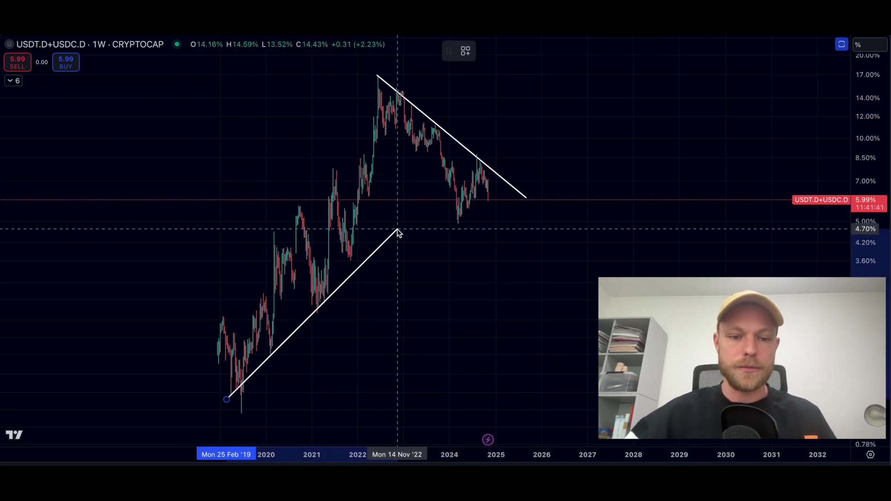
click(388, 221)
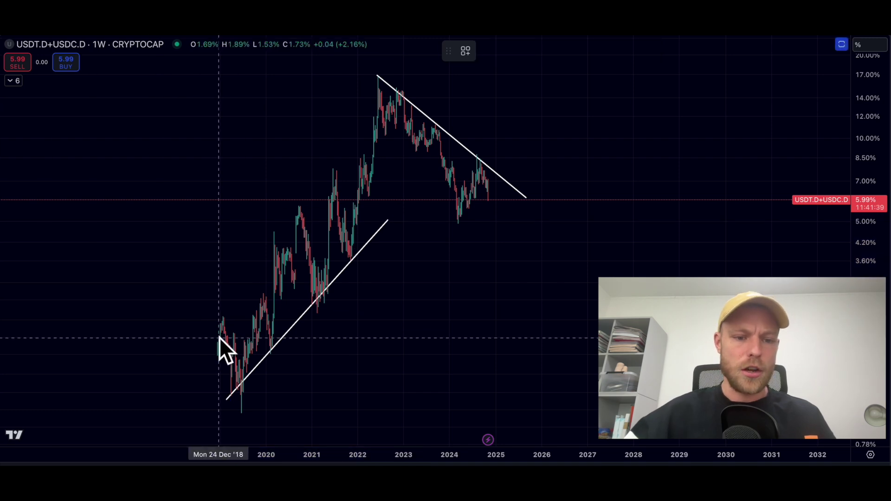
key(alt+t)
click(201, 327)
click(374, 140)
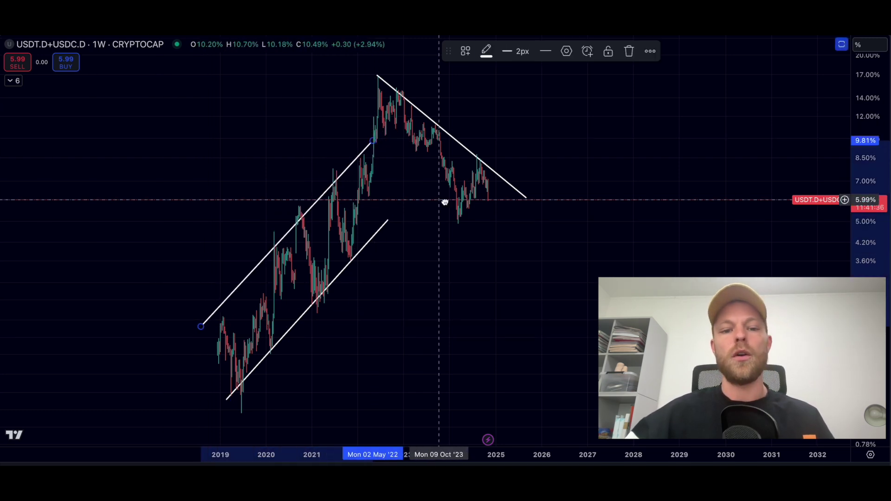
scroll(420, 207, up, 1)
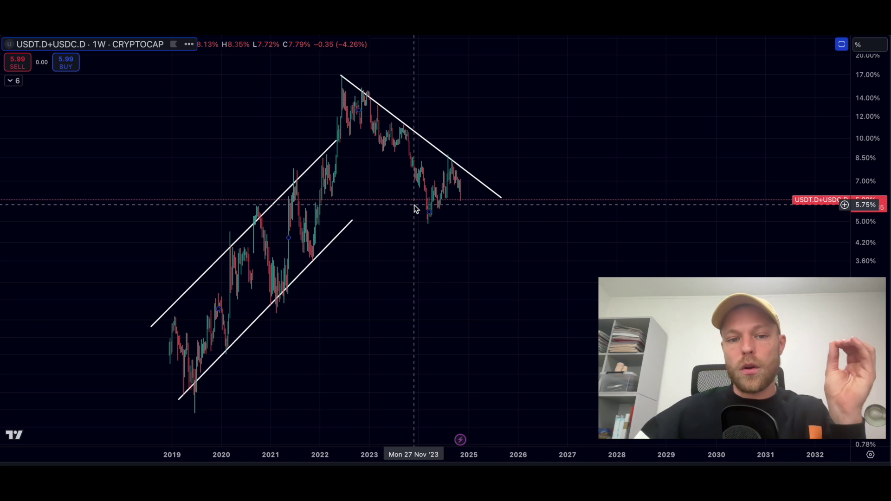
Add a green arrow between the channel lines, replacing the long one with a short arrow.
drag(414, 205, 484, 206)
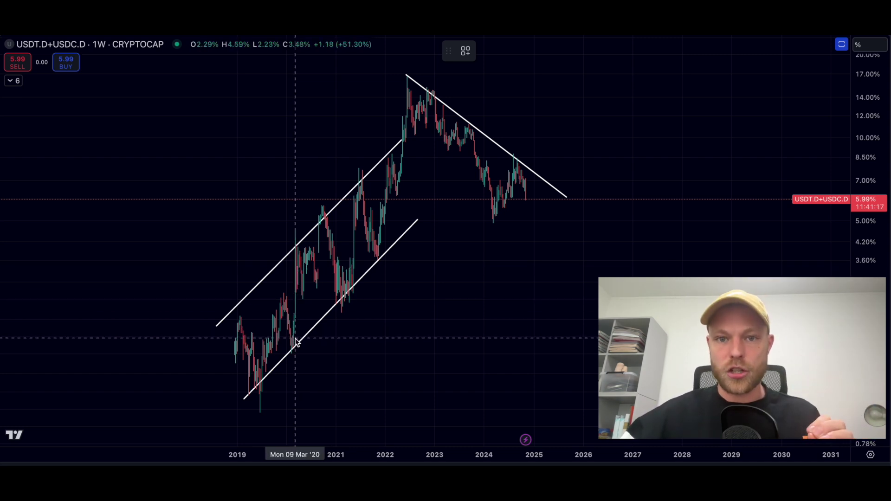
drag(292, 349, 303, 217)
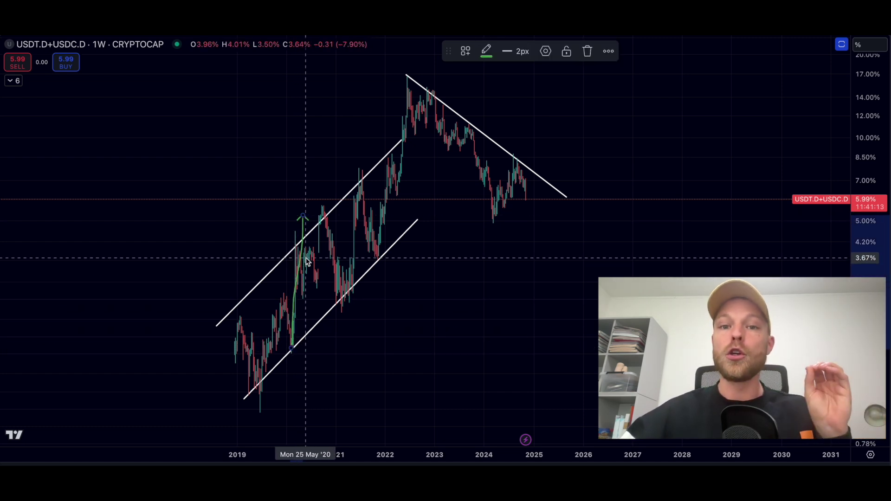
key(Delete)
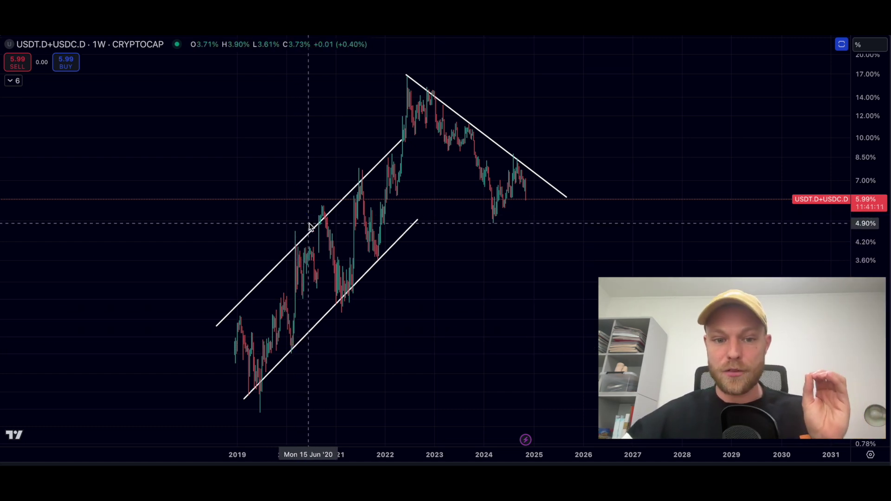
drag(324, 212, 348, 296)
Overlay BTCUSD on the dominance chart using a new price scale.
key(slash)
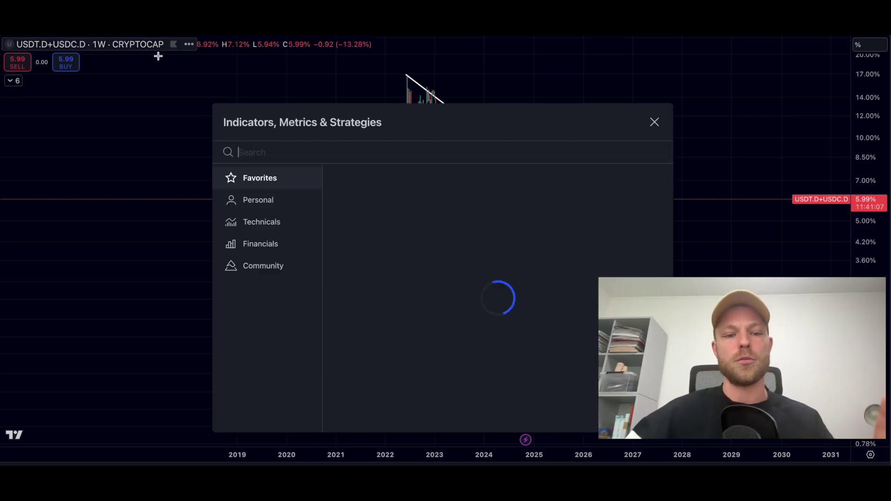
click(655, 122)
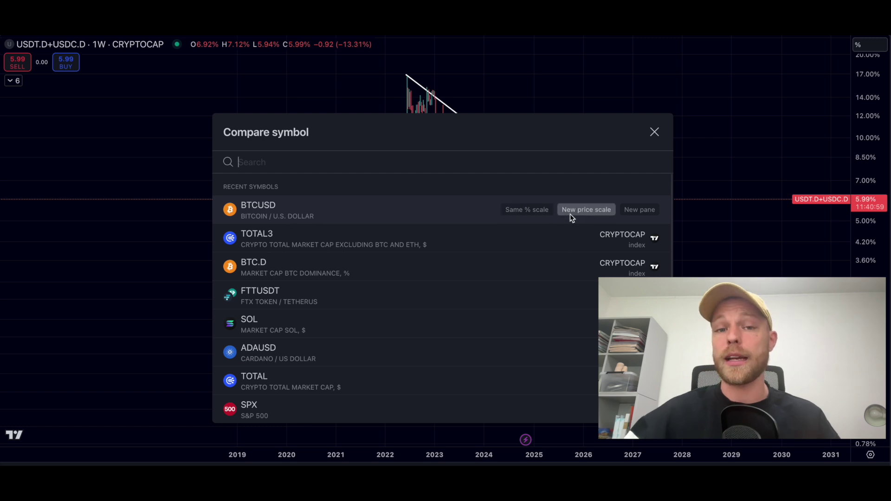
click(570, 214)
click(654, 132)
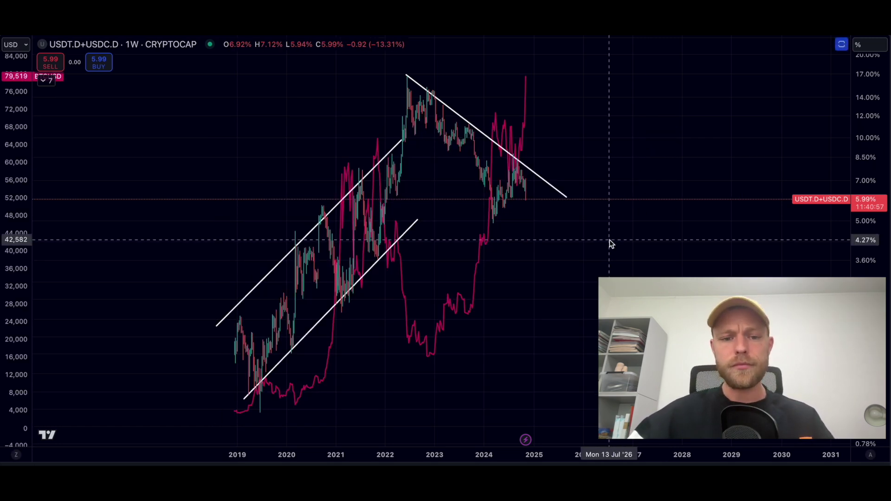
scroll(609, 240, up, 3)
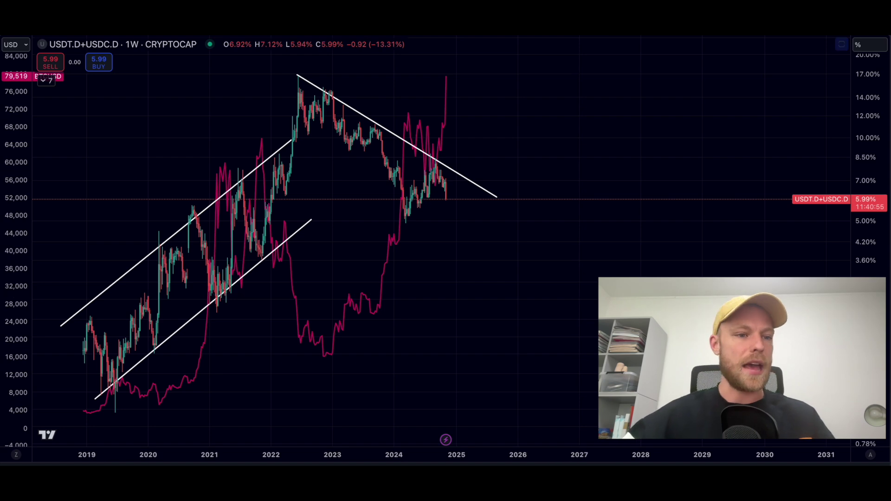
Sketch green freehand strokes tracing the swings inside the dominance channel.
drag(114, 119, 360, 105)
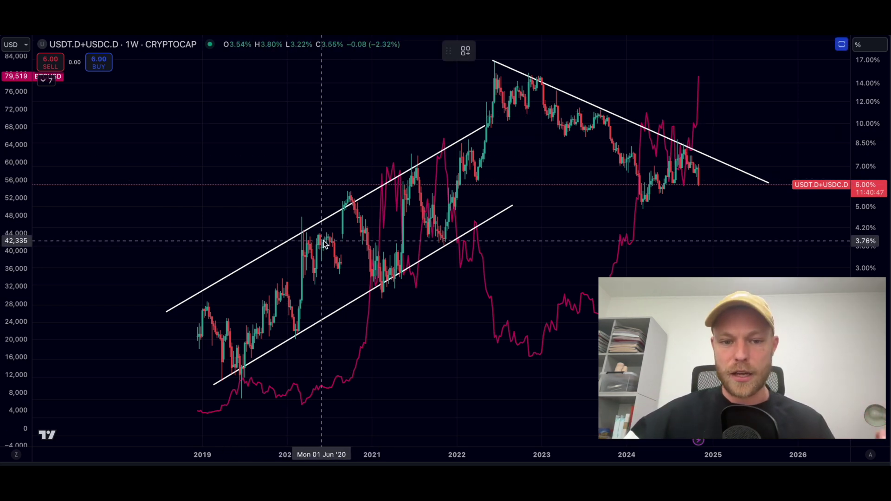
click(349, 195)
drag(350, 194, 374, 283)
drag(343, 382, 372, 255)
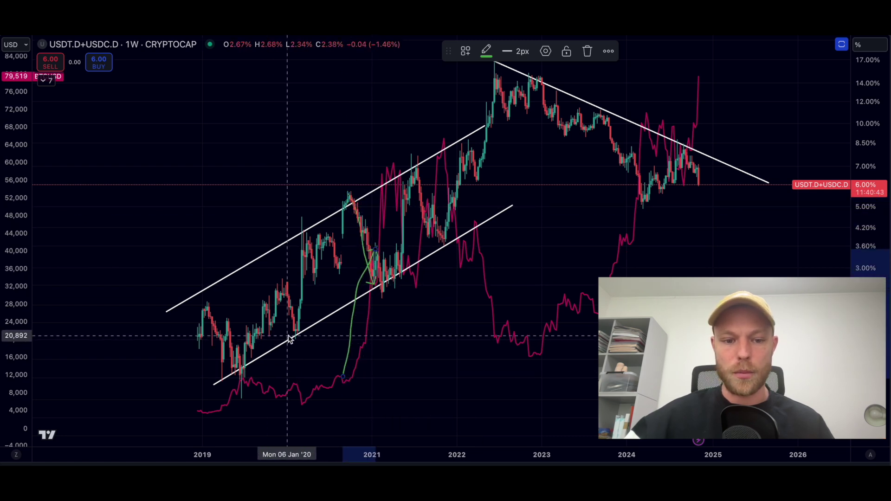
drag(299, 311, 302, 239)
drag(293, 384, 298, 411)
mouse_move(413, 167)
mouse_down()
mouse_move(439, 253)
mouse_move(438, 131)
mouse_move(461, 265)
mouse_up()
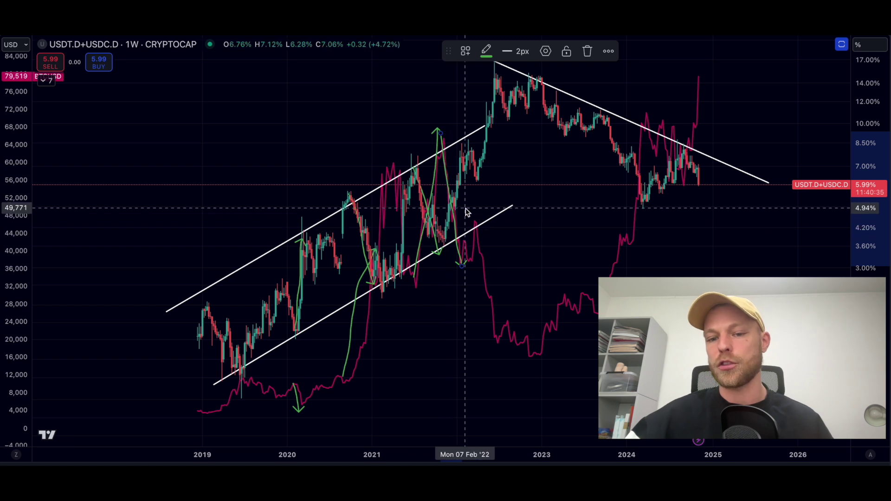
Draw green arrows along the falling trendline and Bitcoin's rising curve.
drag(499, 69, 719, 194)
drag(516, 355, 734, 93)
scroll(733, 93, down, 2)
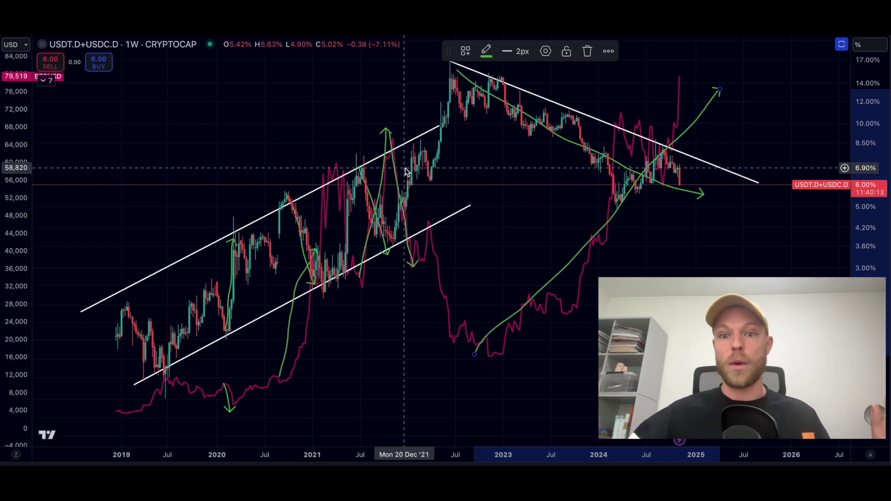
Remove all drawings and delete the BTCUSD overlay from the chart.
right_click(770, 88)
click(762, 325)
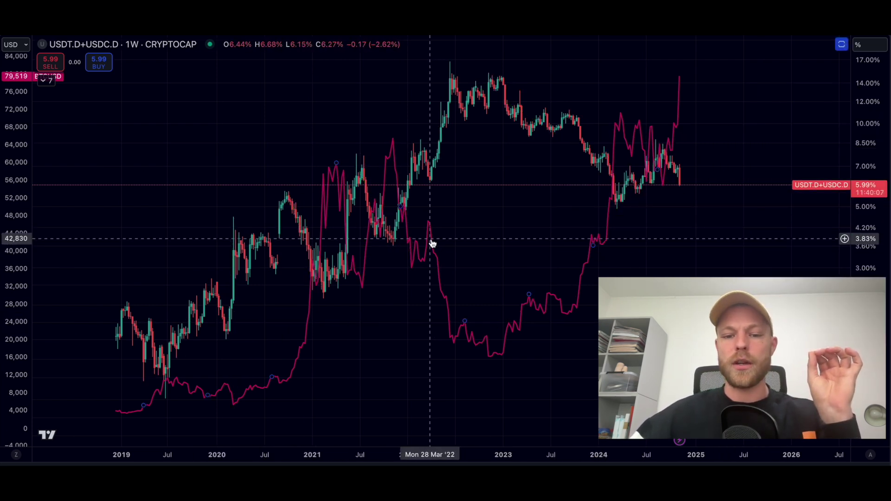
key(Delete)
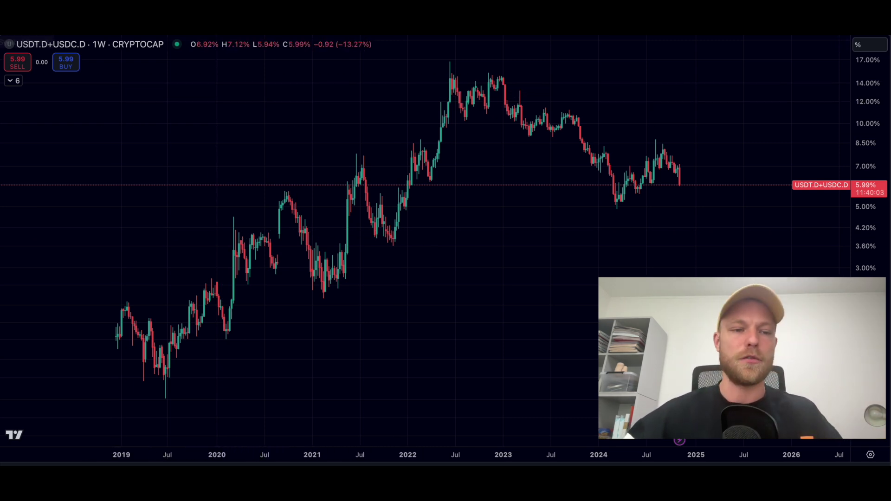
Search for the SPX/M2 ratio symbol.
click(33, 44)
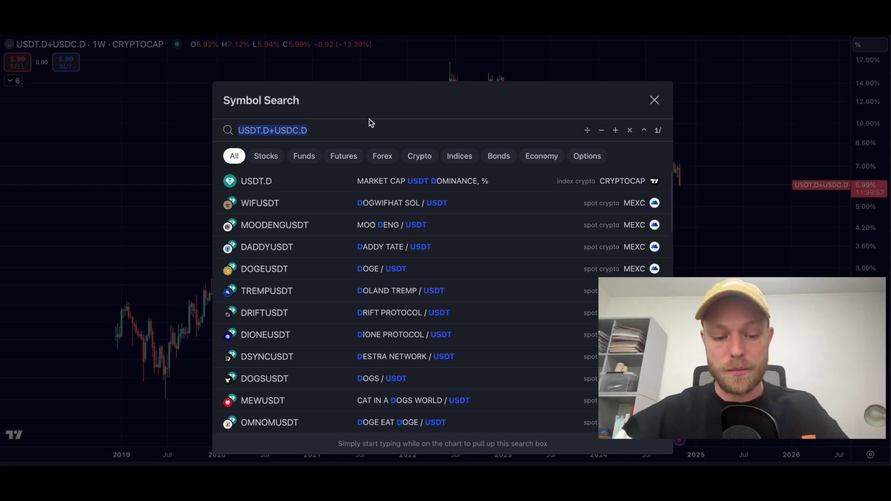
text(SPX)
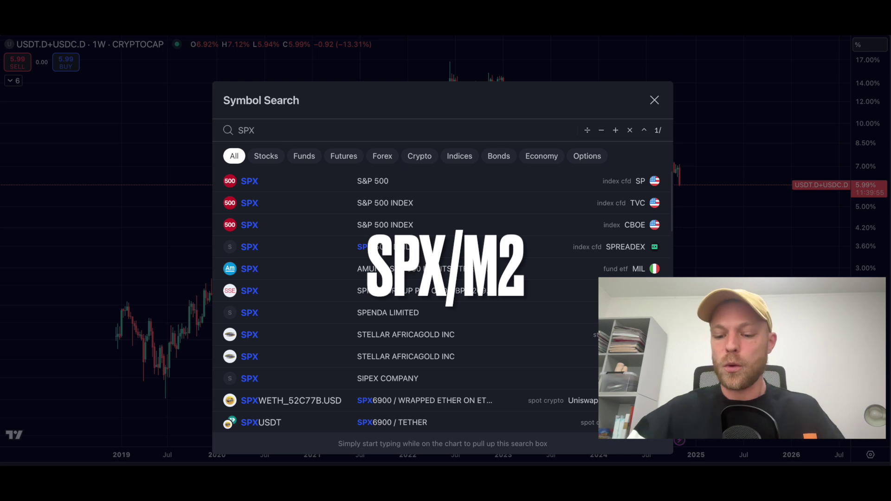
text(/M2)
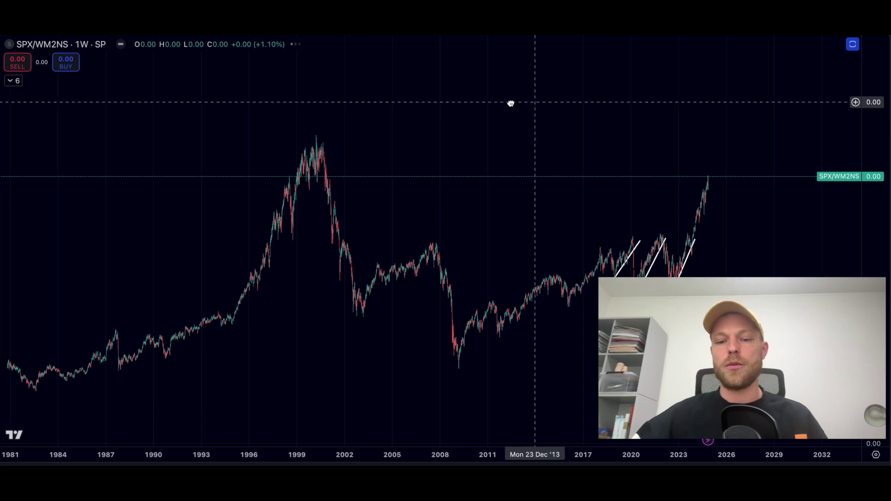
Pan the weekly SPX/WM2NS ratio chart along the timeline.
drag(510, 103, 478, 114)
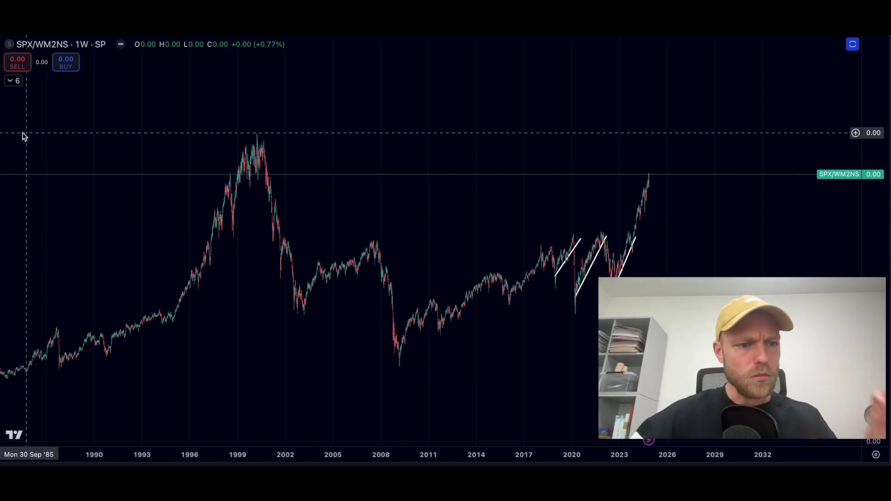
Circle the 1999–2000 peak in green, reload the SPX/WM2NS ratio and pan the chart.
mouse_move(236, 139)
mouse_down()
mouse_move(281, 166)
mouse_move(239, 148)
mouse_up()
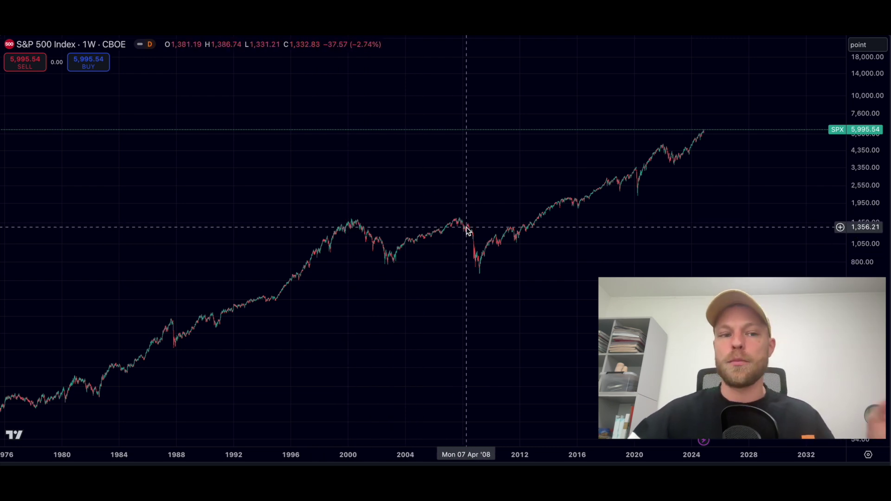
text(SPX)
key(BackSpace)
text(X/WM2NS)
key(Return)
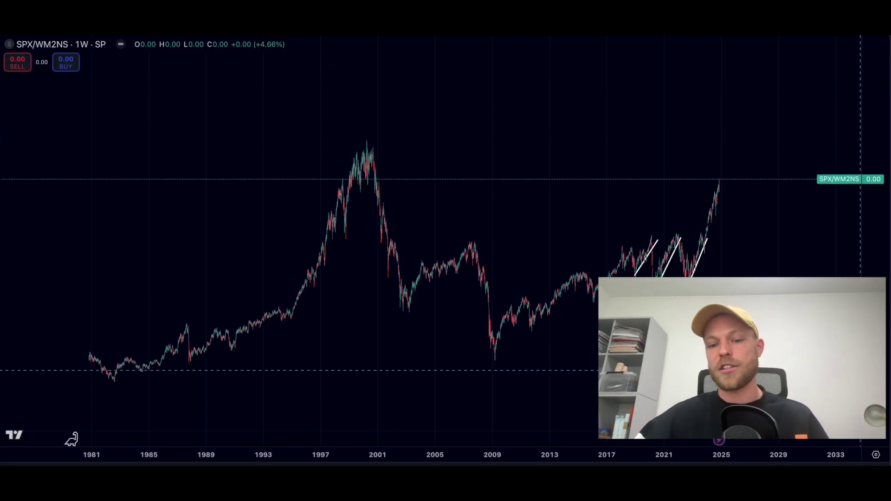
drag(678, 146, 584, 136)
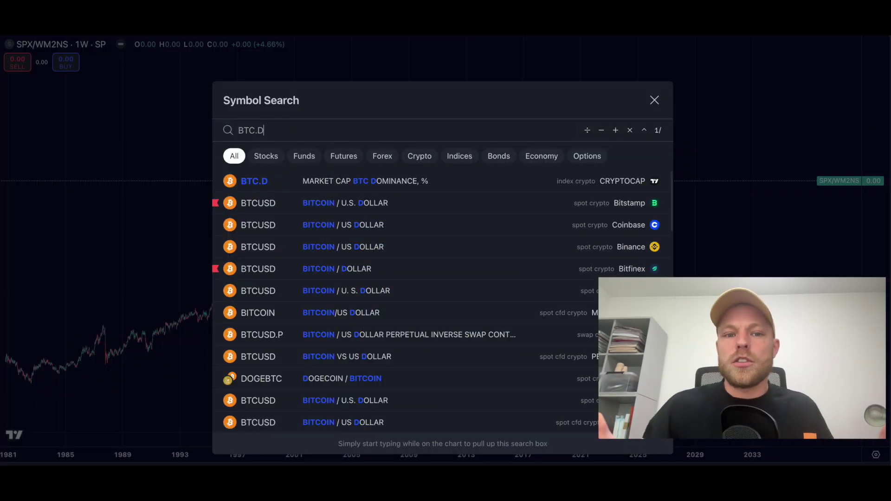
Extend the query to BTC.D-USDT.D to find the dominance spread symbol.
text(-)
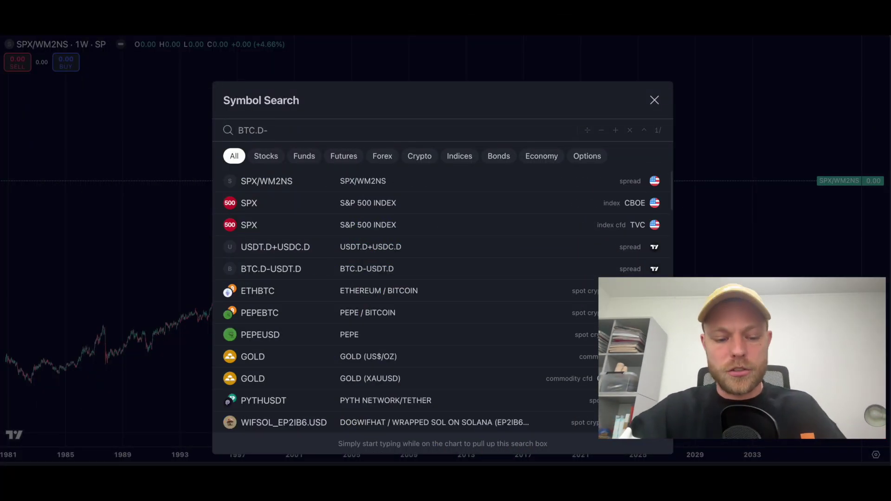
text(USDT.D)
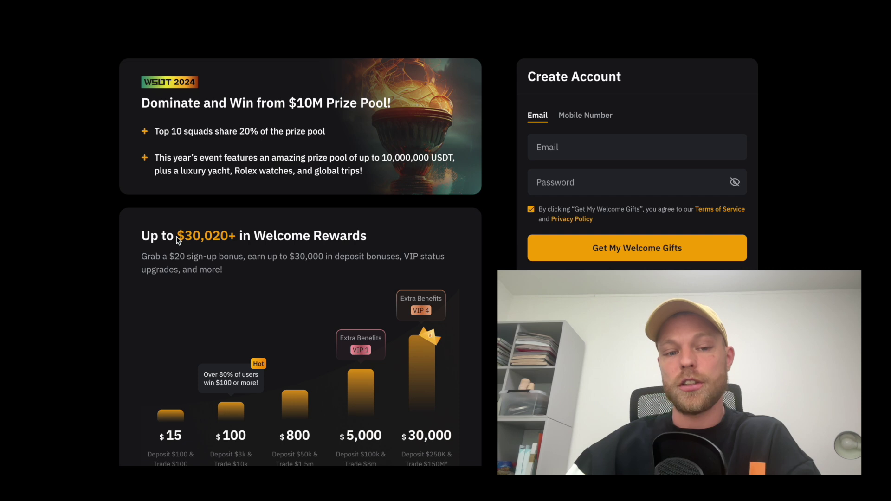
click(233, 237)
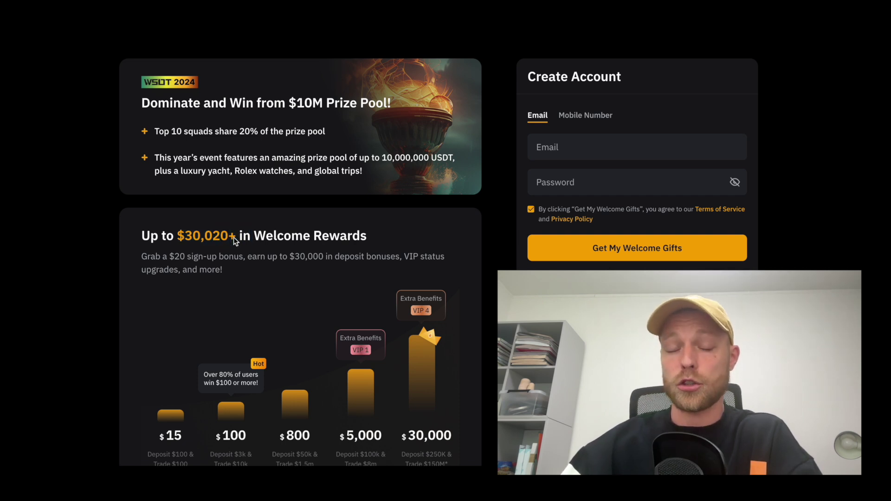